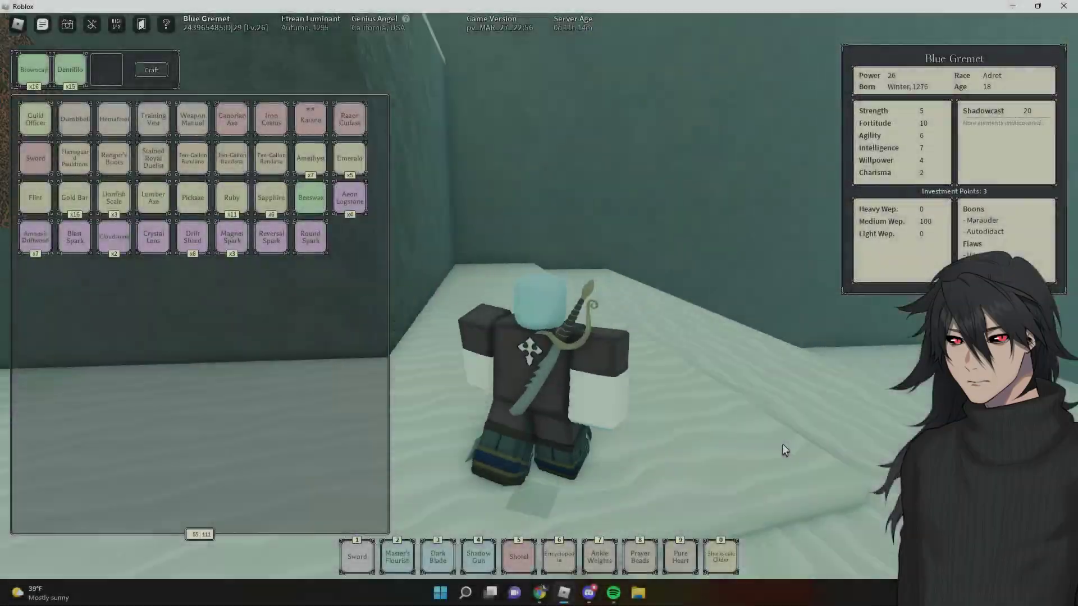
Move the character onto the ledge and bring up the inventory and stats sheet.
key("w")
key("Tab")
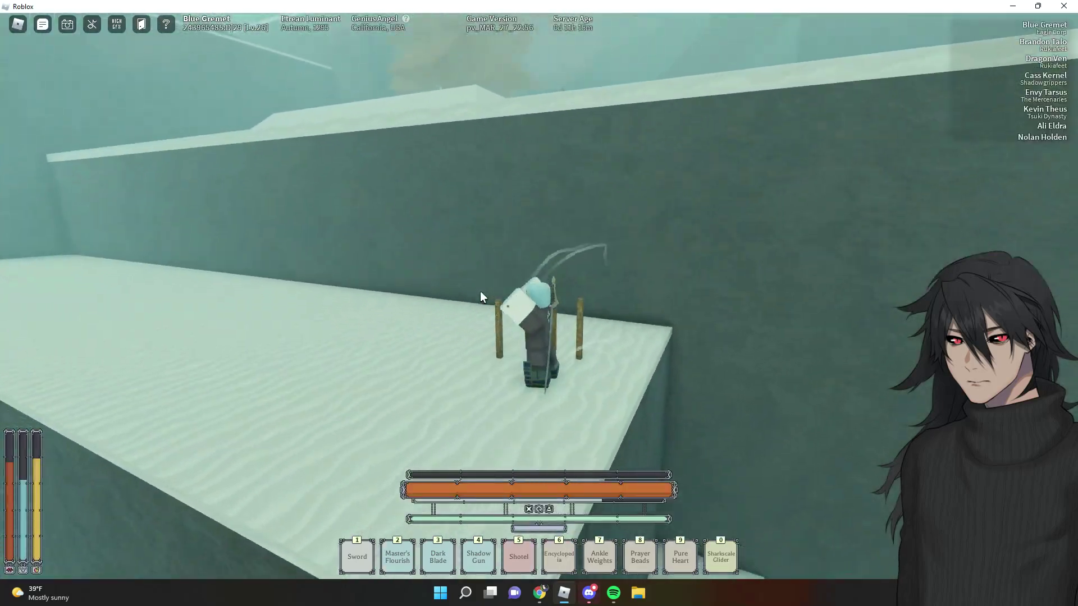
key("Tab")
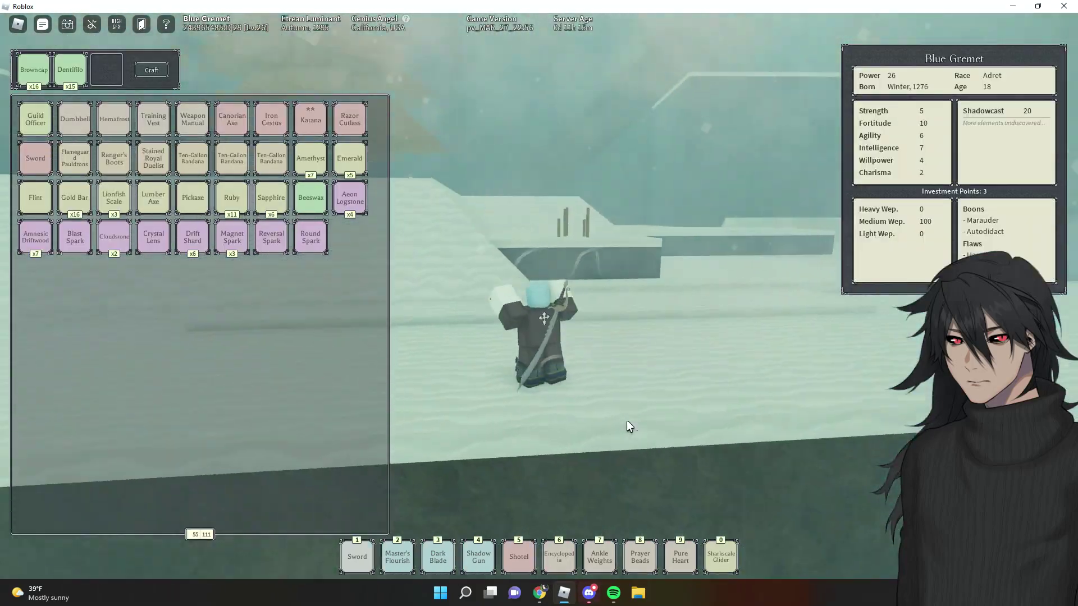